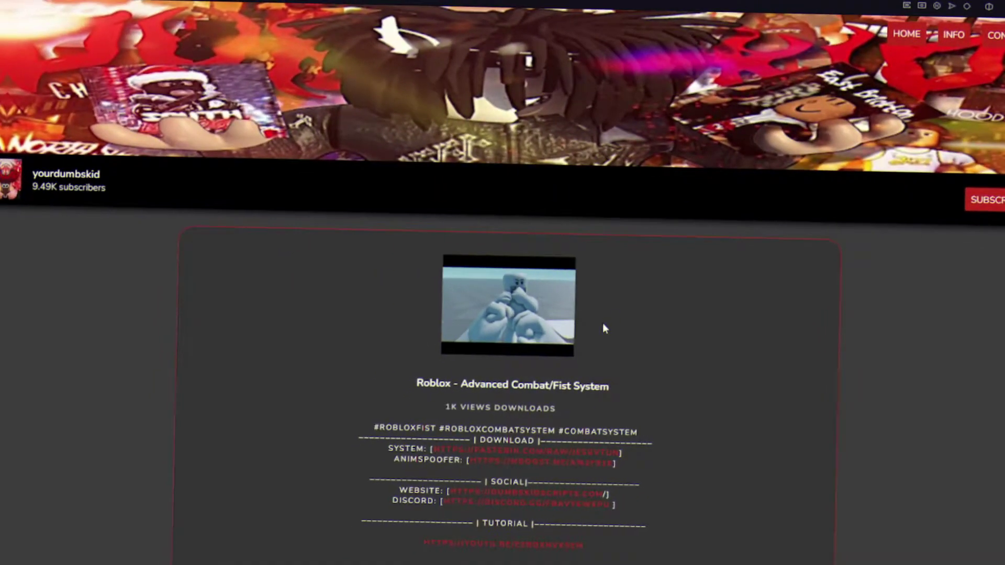
# Step: Complete the first "Comment and like" unlock task by commenting "test" on the Roblox - Advanced Combat/Fist System video
pyautogui.press('F5')
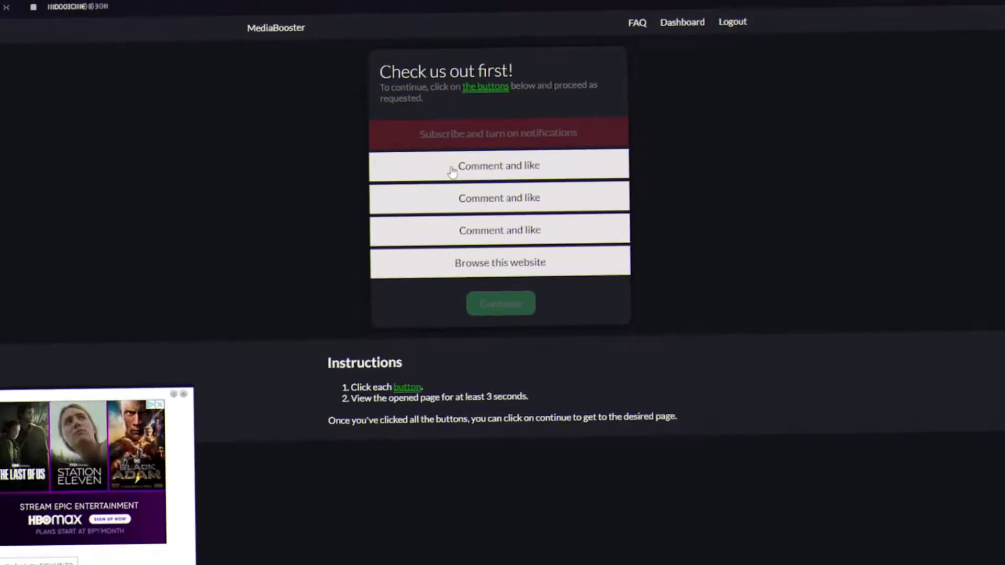
pyautogui.click(448, 168)
pyautogui.scroll(-5, 335, 265)
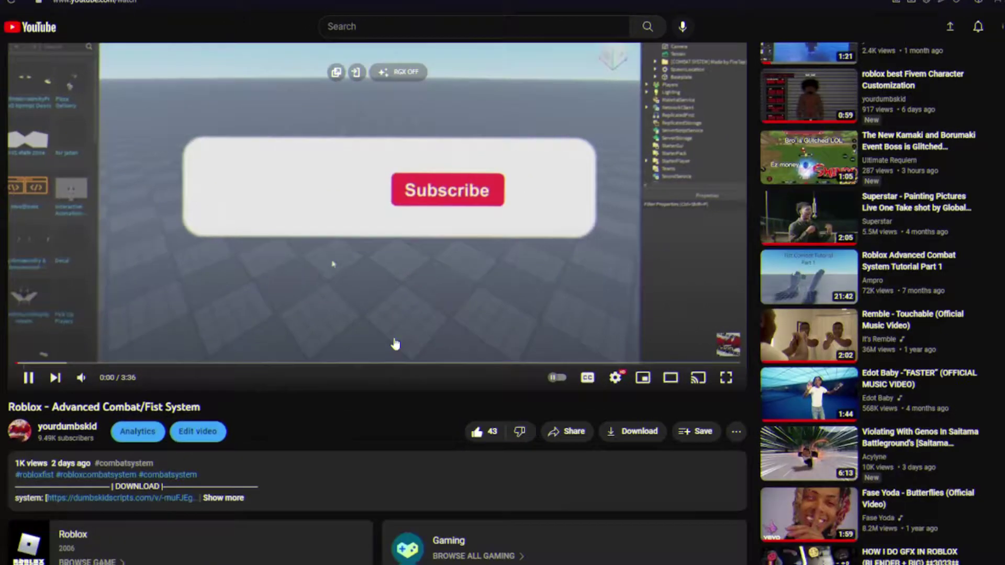
pyautogui.click(40, 172)
pyautogui.click(201, 423)
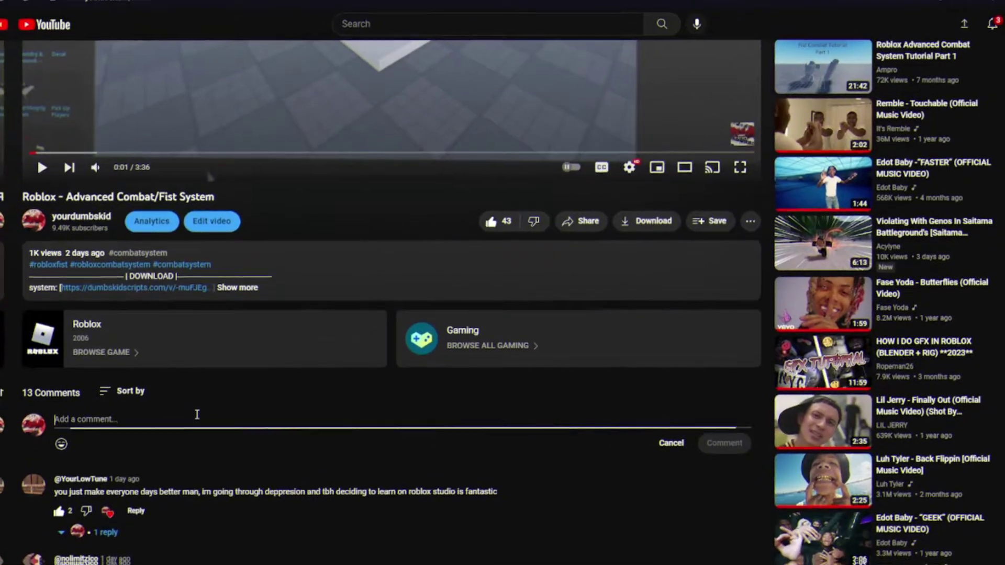
pyautogui.write('test')
pyautogui.click(702, 446)
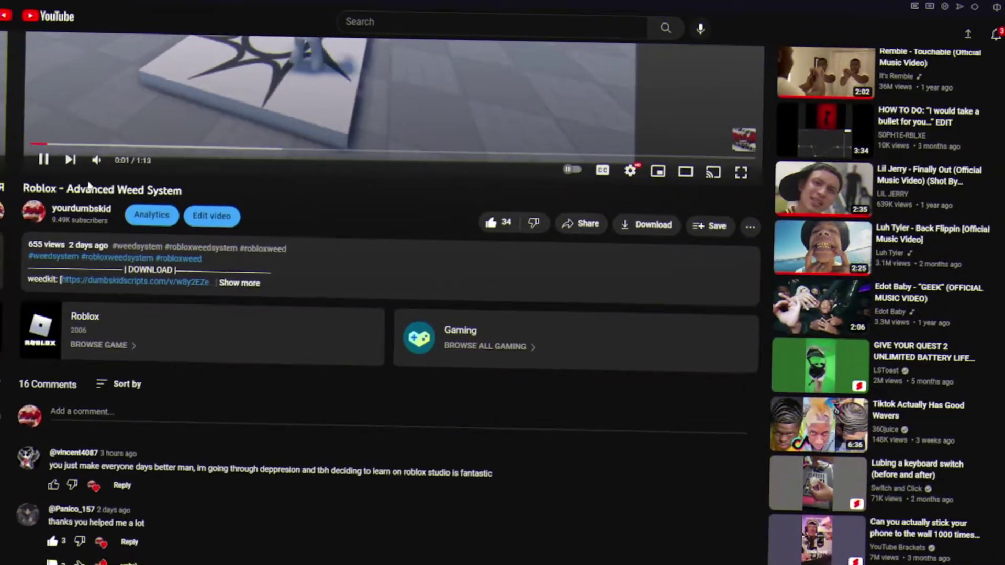
# Step: Post the comment "w" on the Roblox - Advanced Weed System video for the second unlock task
pyautogui.click(12, 204)
pyautogui.click(152, 446)
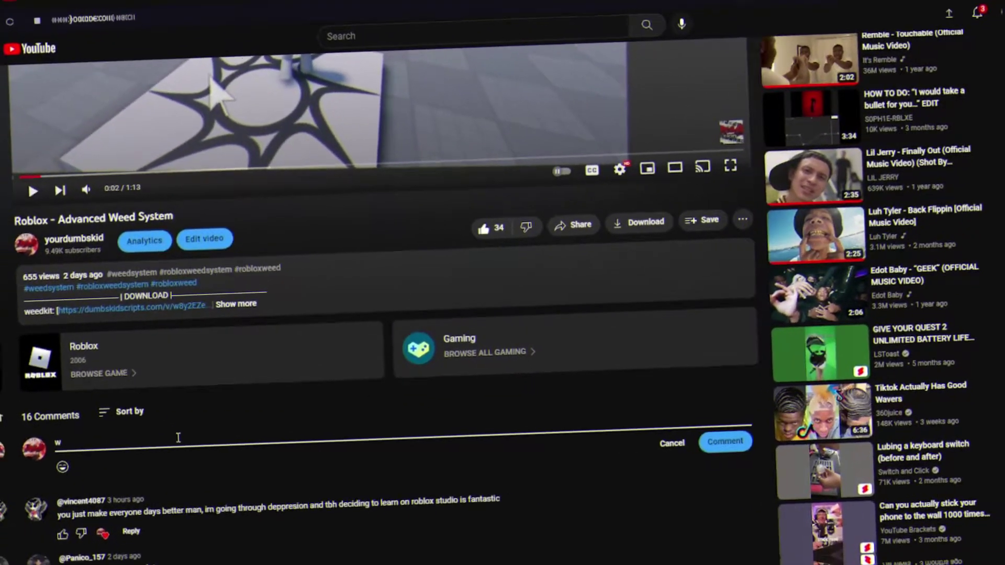
pyautogui.write('w')
pyautogui.press('Return')
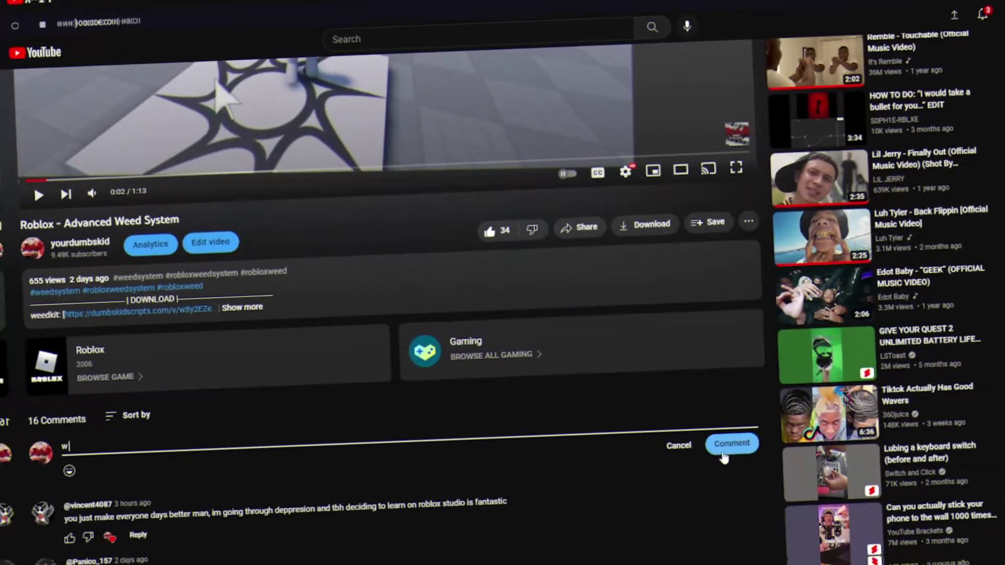
pyautogui.click(713, 460)
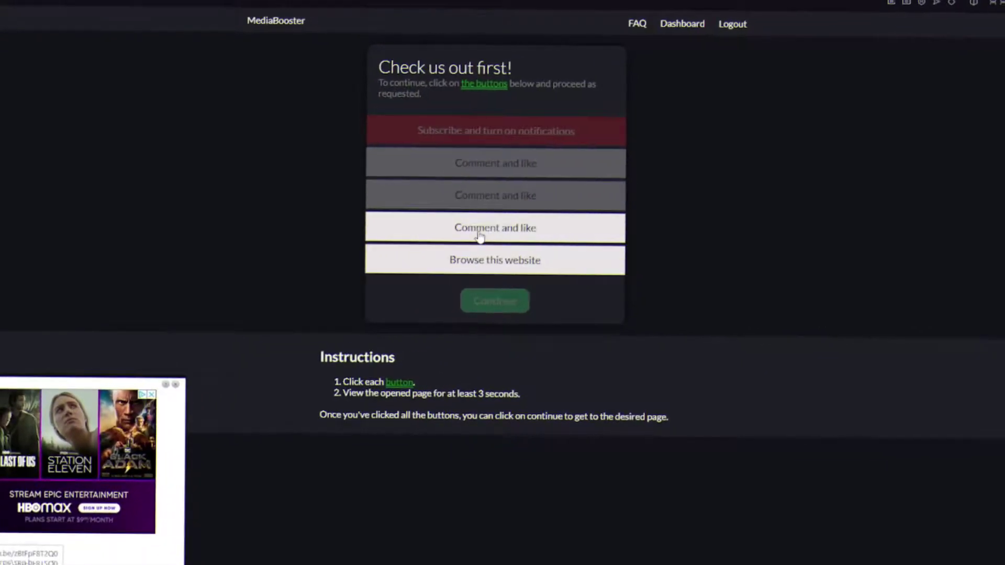
# Step: Comment "w" on the hood roleplay game video for the third unlock task, and complete the "Browse this website" task
pyautogui.click(511, 233)
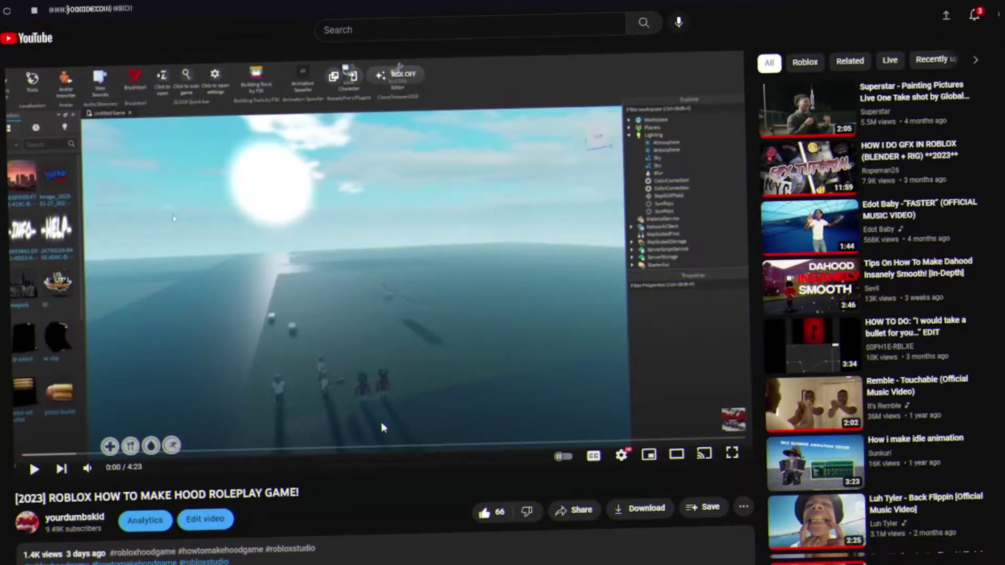
pyautogui.scroll(-5, 381, 421)
pyautogui.click(178, 446)
pyautogui.write('w')
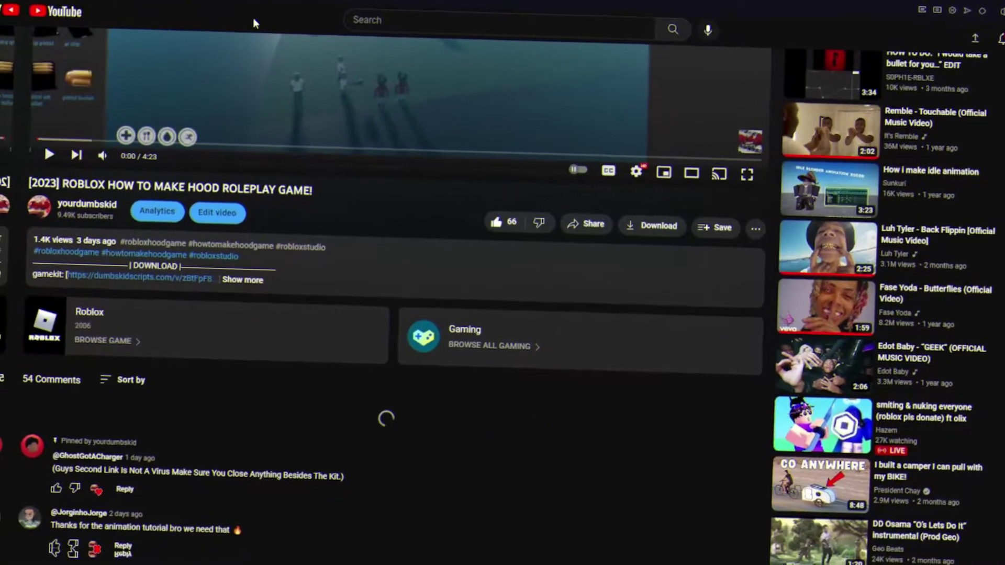
pyautogui.click(249, 2)
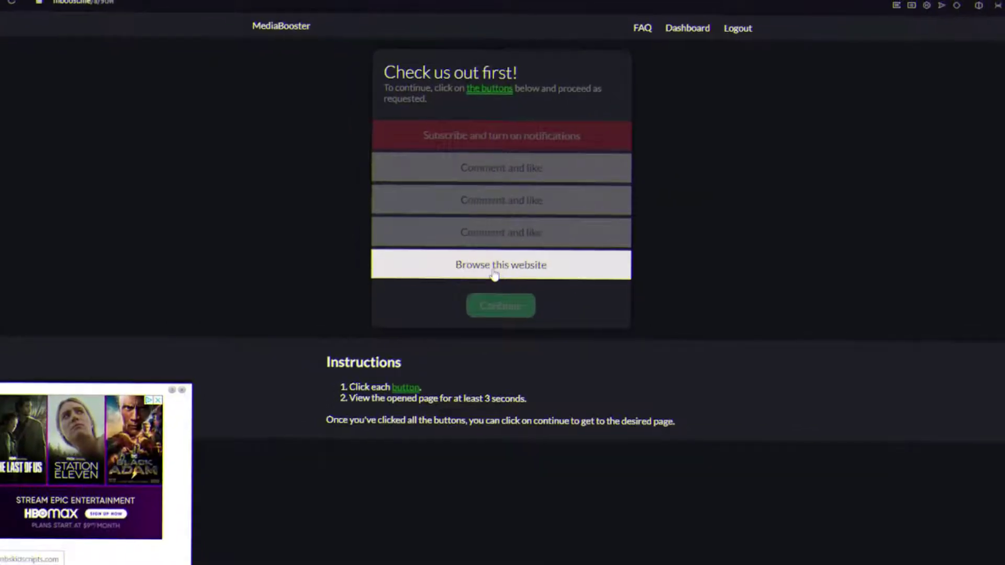
pyautogui.click(495, 274)
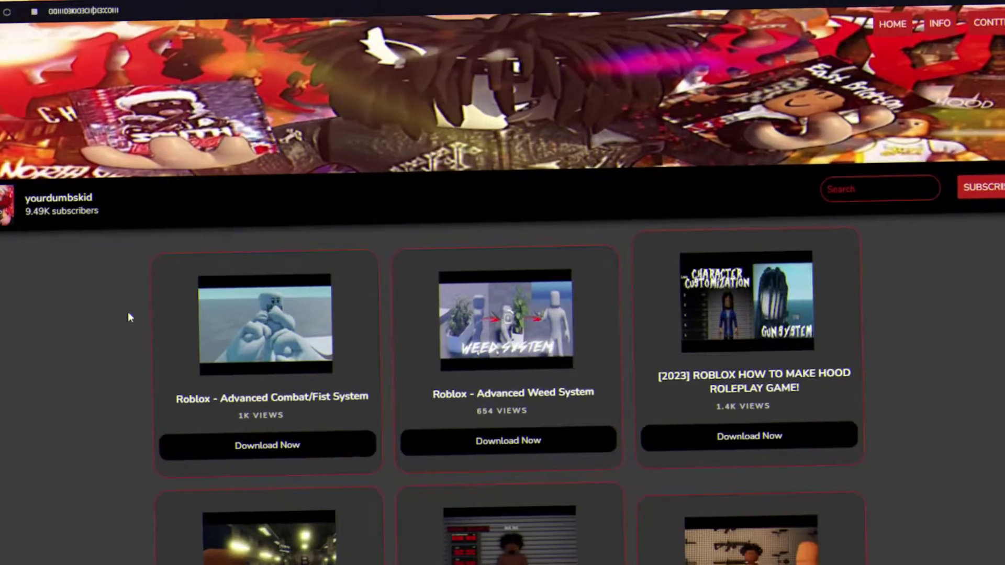
pyautogui.click(7, 200)
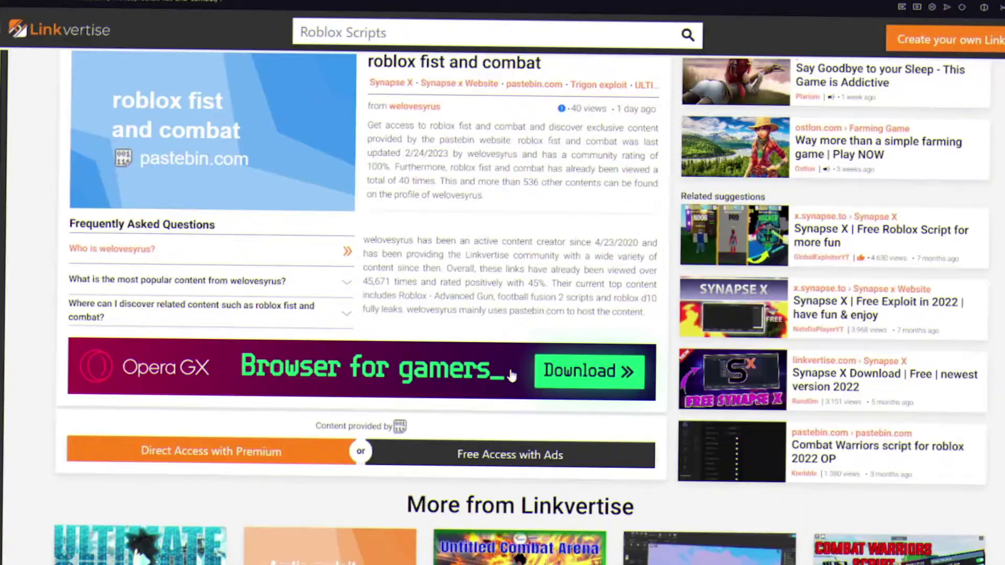
# Step: Choose free access with ads for "roblox fist and combat" on Linkvertise and download it
pyautogui.click(510, 454)
pyautogui.click(523, 295)
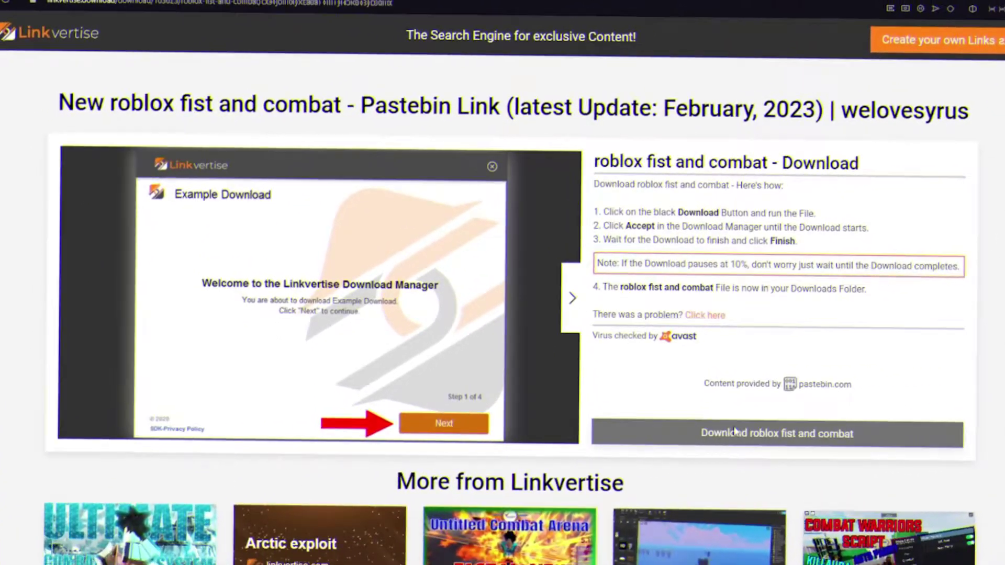
pyautogui.click(734, 431)
pyautogui.press('Return')
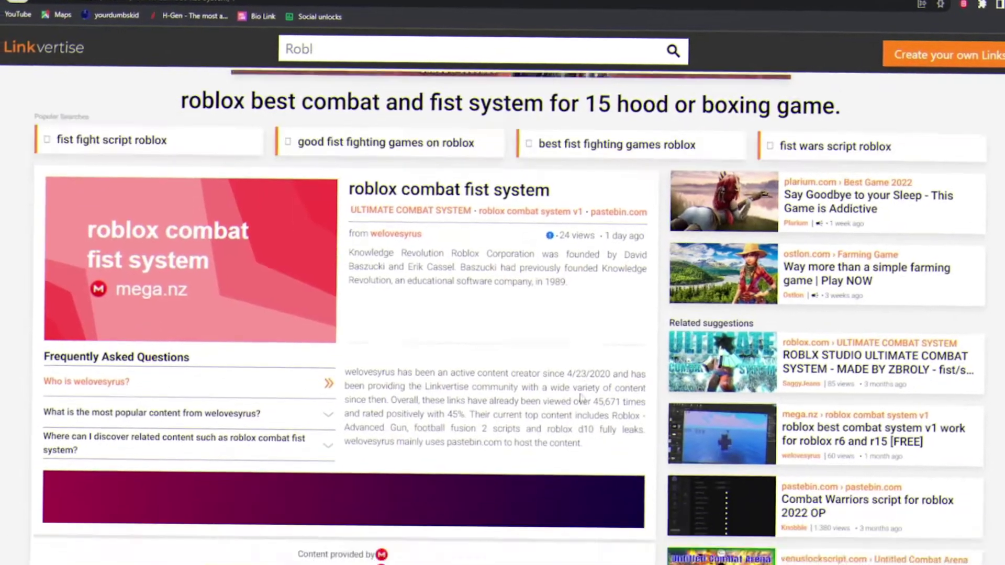
# Step: Get free access to the "roblox combat fist system" Linkvertise content, dismissing the sponsored articles, and download it
pyautogui.scroll(-5, 543, 426)
pyautogui.click(542, 421)
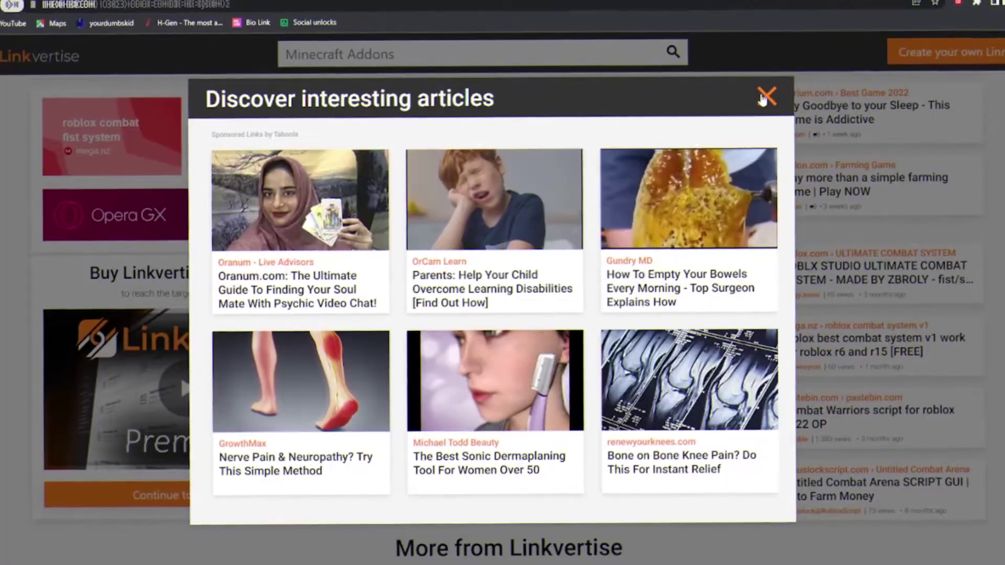
pyautogui.click(762, 99)
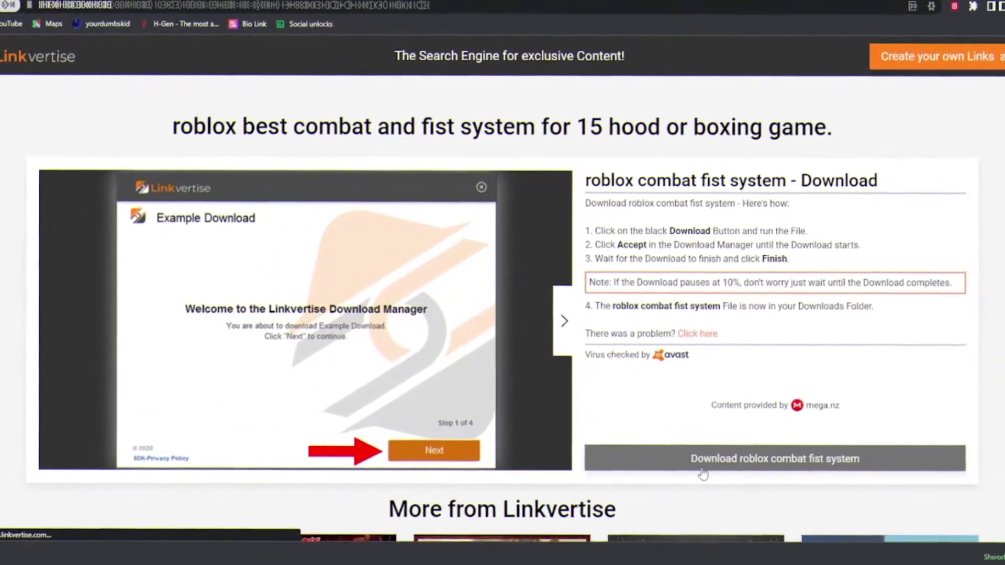
pyautogui.click(702, 469)
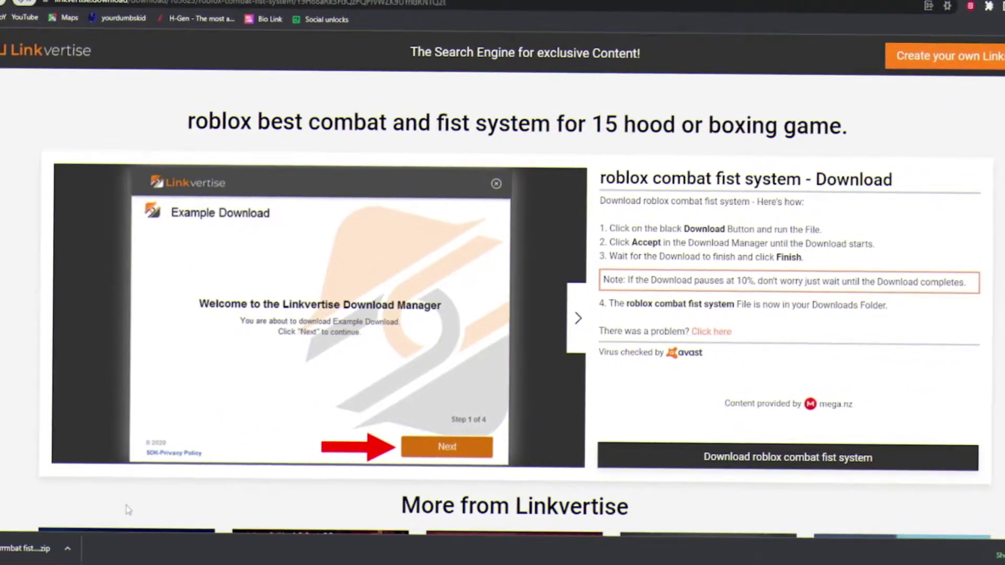
# Step: Open the downloaded roblox combat fist system ZIP archive in WinRAR and minimise the windows behind it to inspect its files
pyautogui.click(56, 556)
pyautogui.click(75, 478)
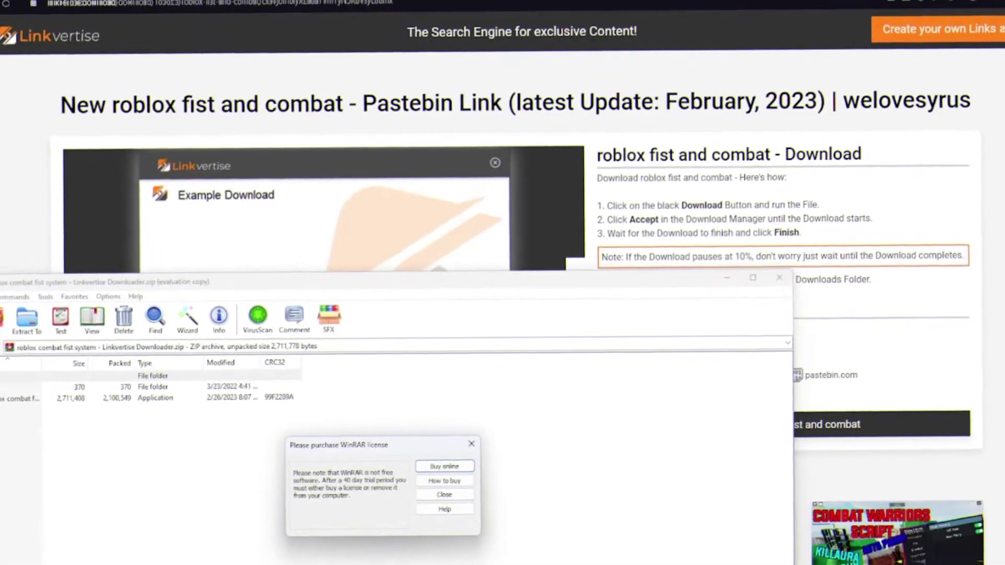
pyautogui.click(948, 1)
pyautogui.click(948, 1)
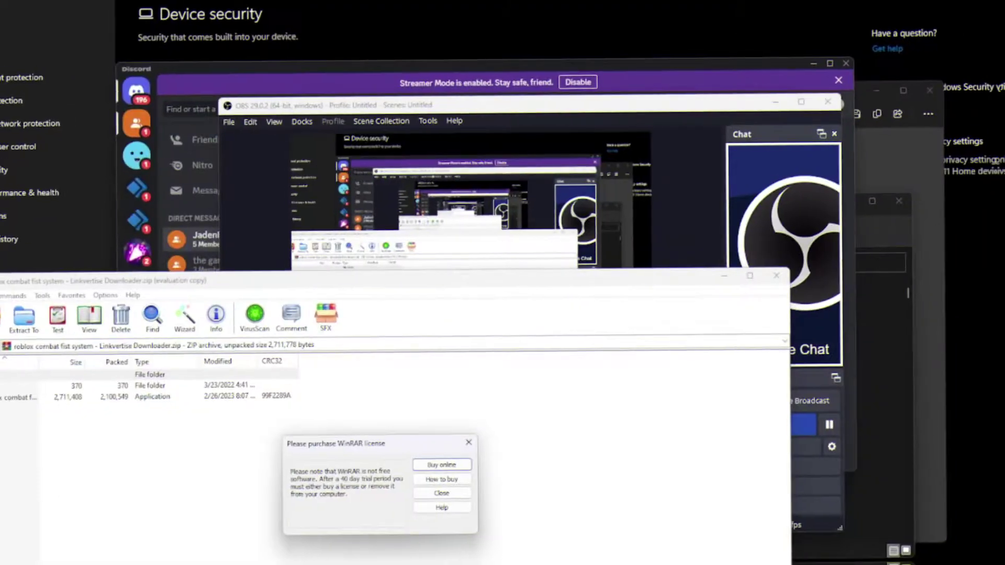
pyautogui.click(812, 70)
pyautogui.click(955, 1)
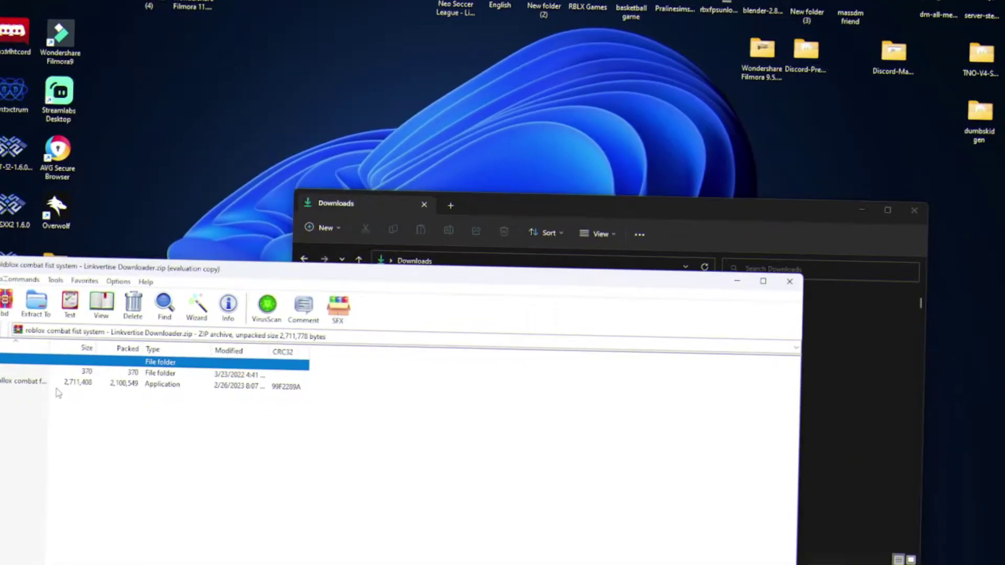
pyautogui.moveTo(56, 386); pyautogui.dragTo(212, 372)
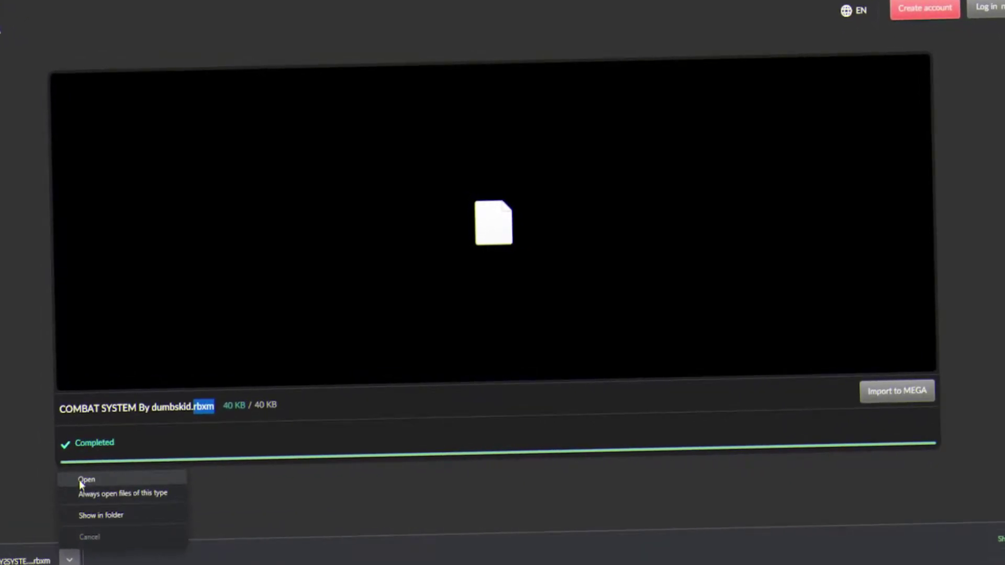
# Step: Switch to the Roblox Creator Dashboard and open the GFX experience in Roblox Studio
pyautogui.moveTo(431, 563)
pyautogui.click(413, 539)
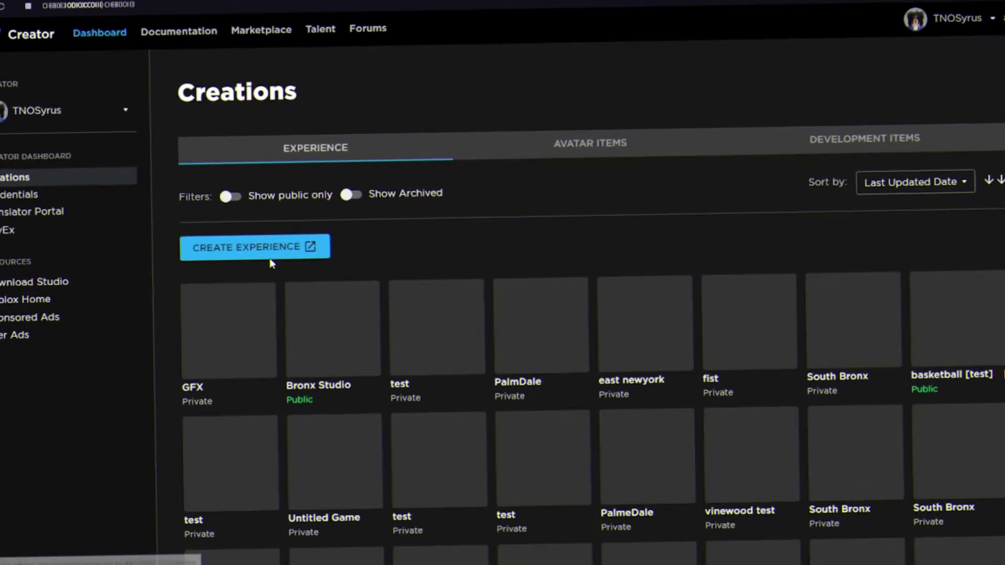
pyautogui.click(277, 282)
pyautogui.click(267, 307)
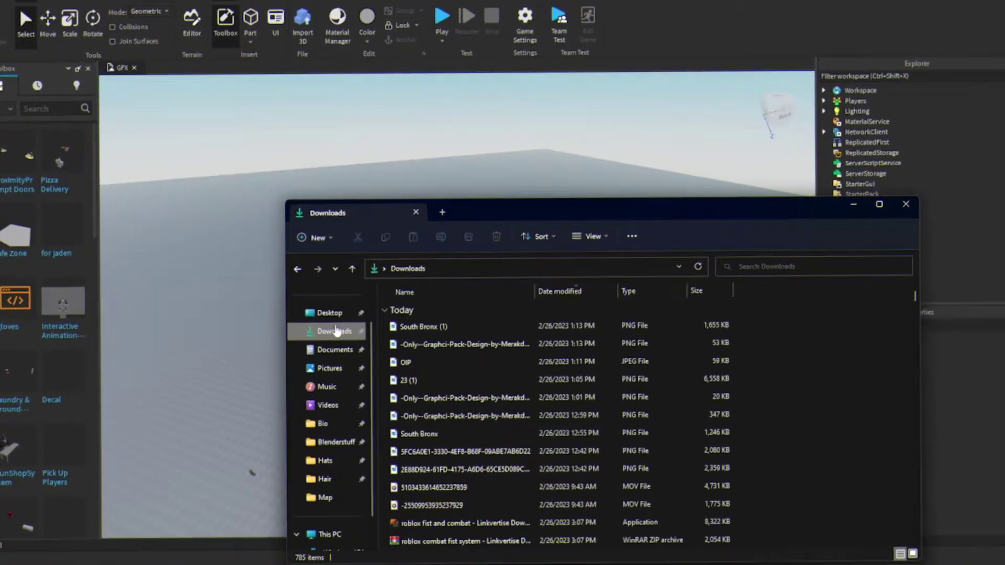
# Step: Insert COMBAT SYSTEM By dumbskid (1).rbxm from the Downloads folder into the GFX place, and minimise the folder window
pyautogui.moveTo(450, 326); pyautogui.dragTo(244, 306)
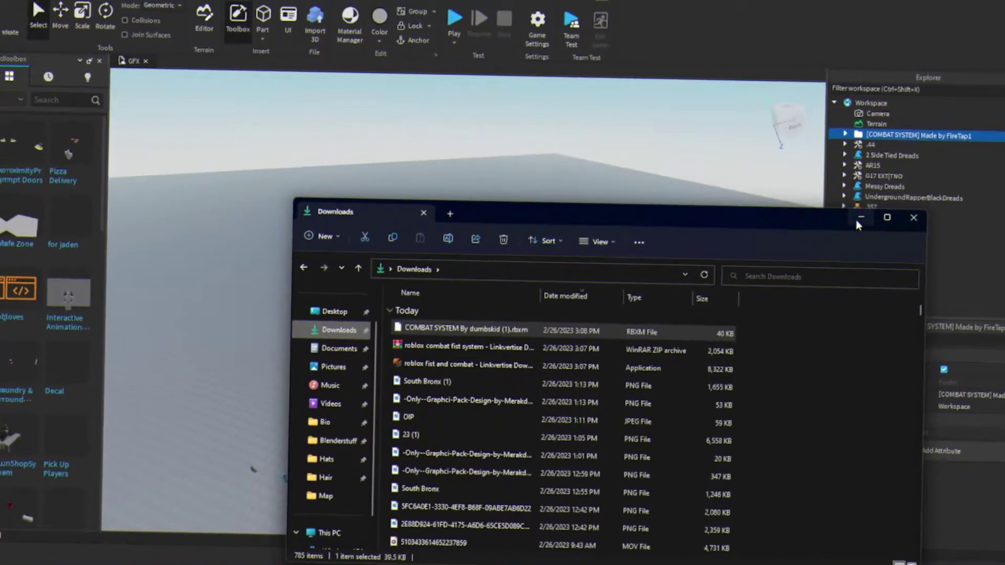
pyautogui.click(864, 193)
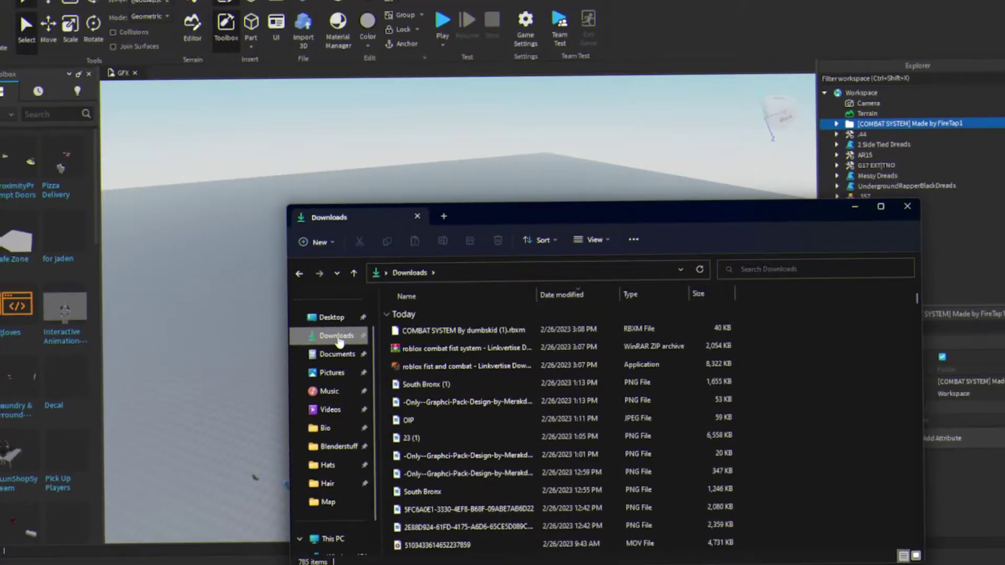
# Step: Find the Bronxton Roblox place file in the Downloads folder and open it in Roblox Studio
pyautogui.scroll(-5, 407, 419)
pyautogui.scroll(-10, 423, 429)
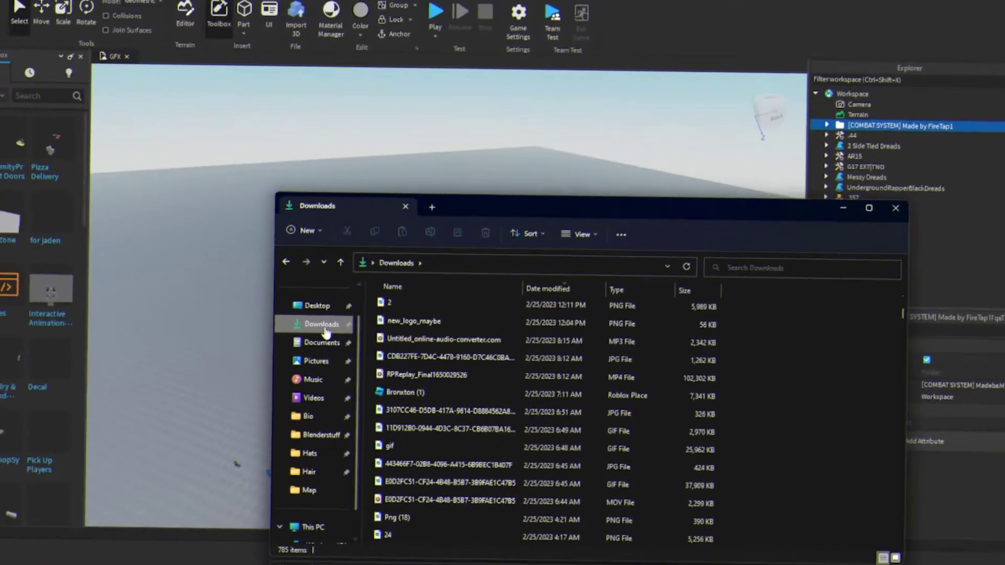
pyautogui.scroll(15, 470, 383)
pyautogui.scroll(-8, 416, 456)
pyautogui.scroll(-10, 415, 455)
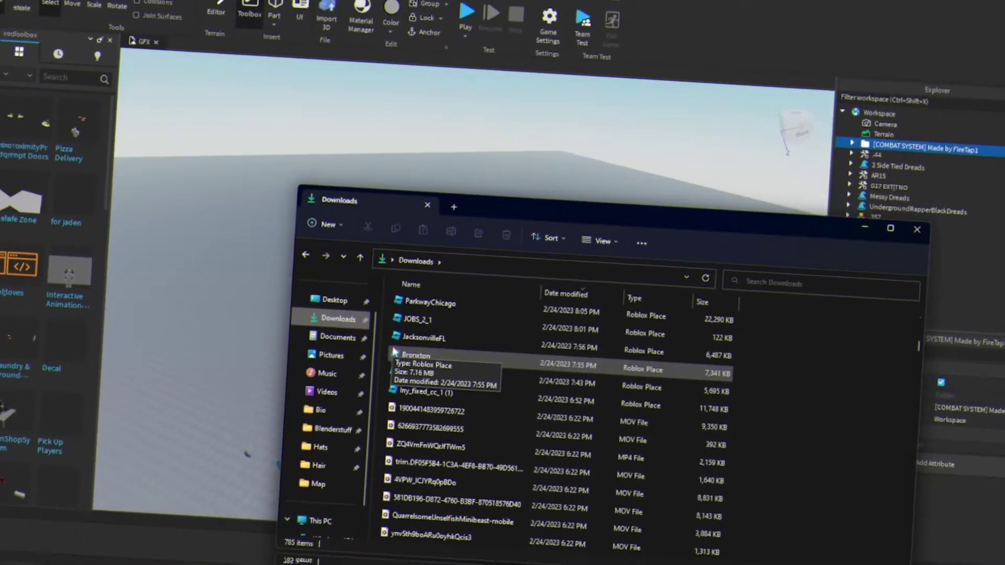
pyautogui.click(402, 370)
pyautogui.rightClick(405, 367)
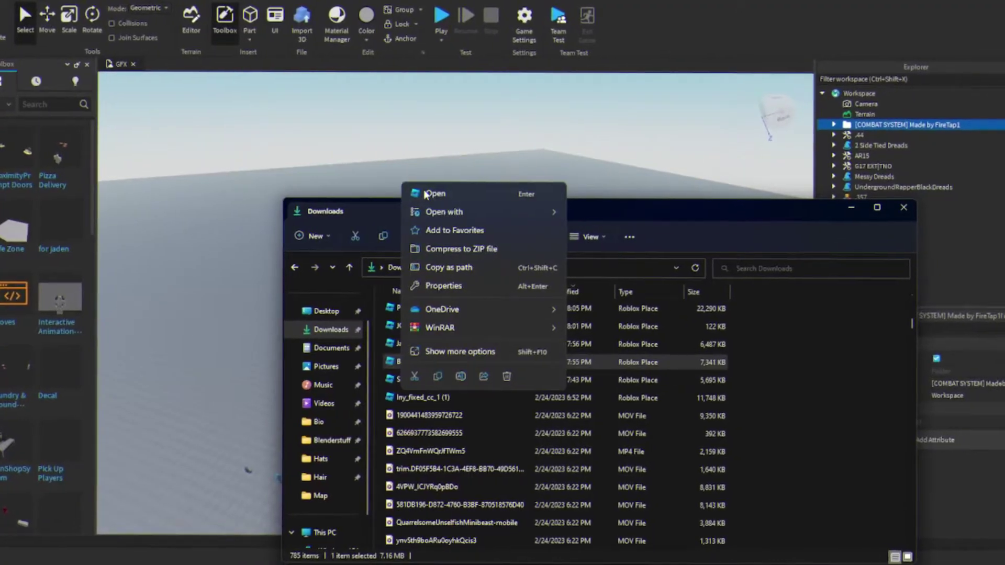
pyautogui.click(439, 197)
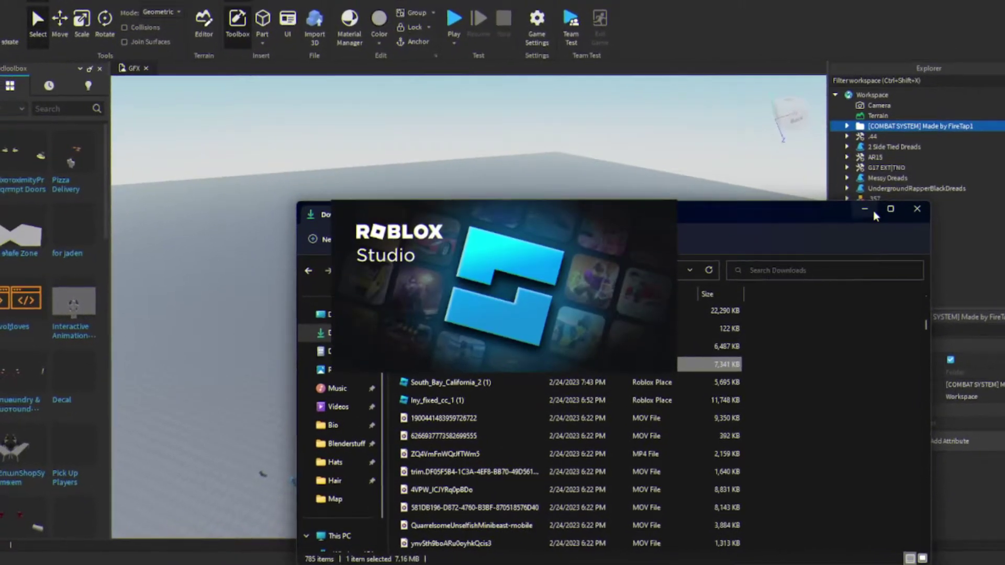
pyautogui.click(866, 209)
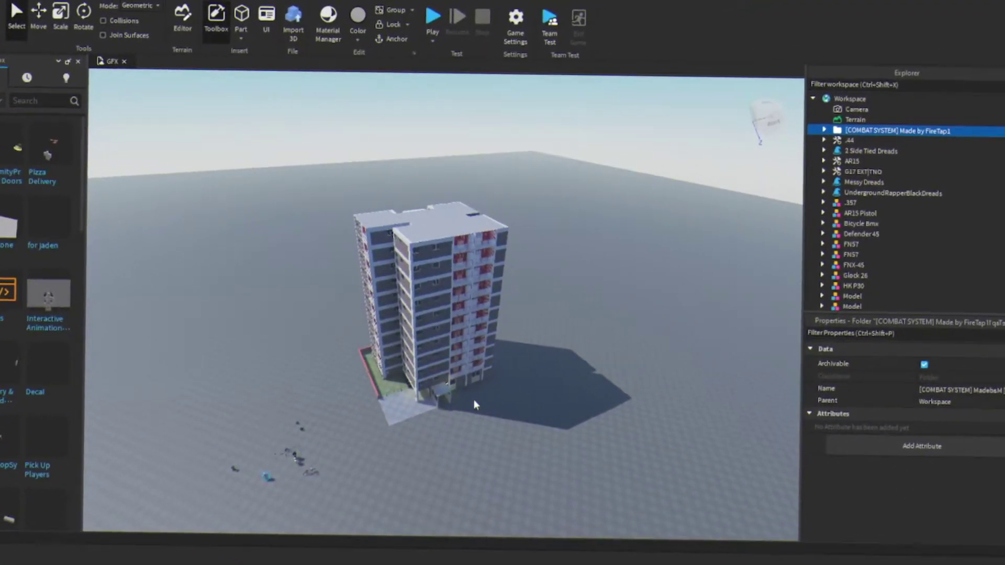
pyautogui.click(759, 526)
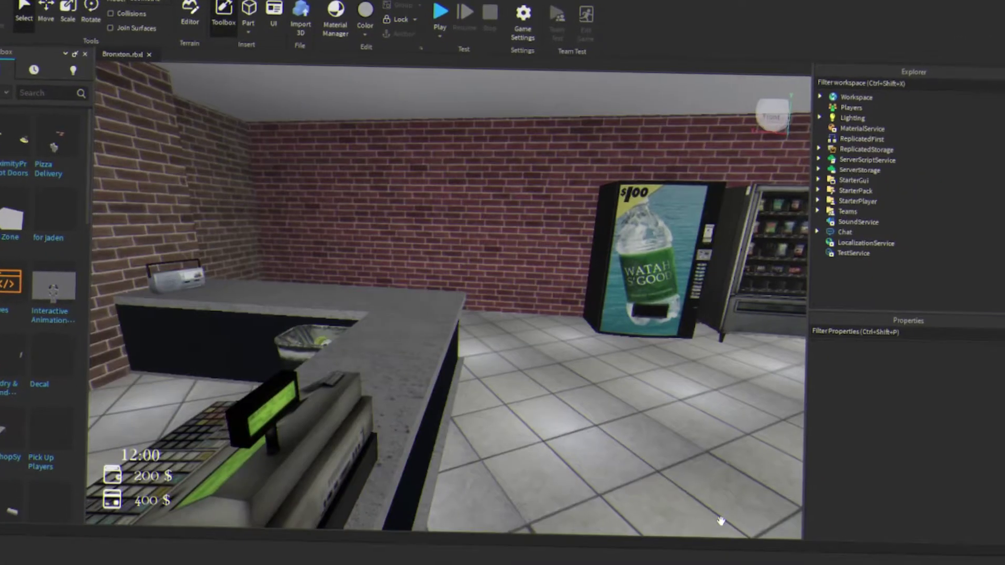
# Step: Save the Bronxton place to Roblox as a new game named "test"
pyautogui.hotkey('alt', 'f')
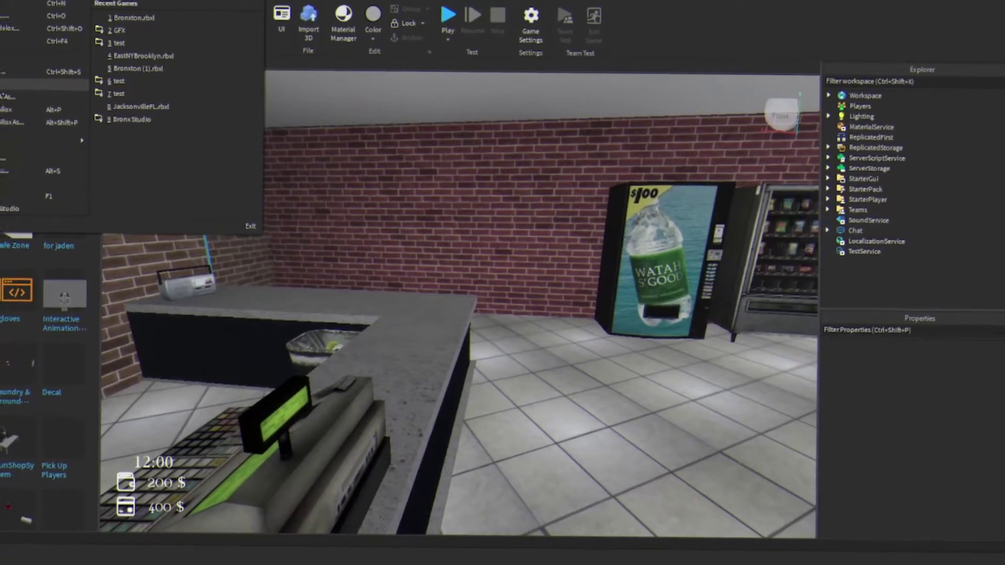
pyautogui.click(26, 85)
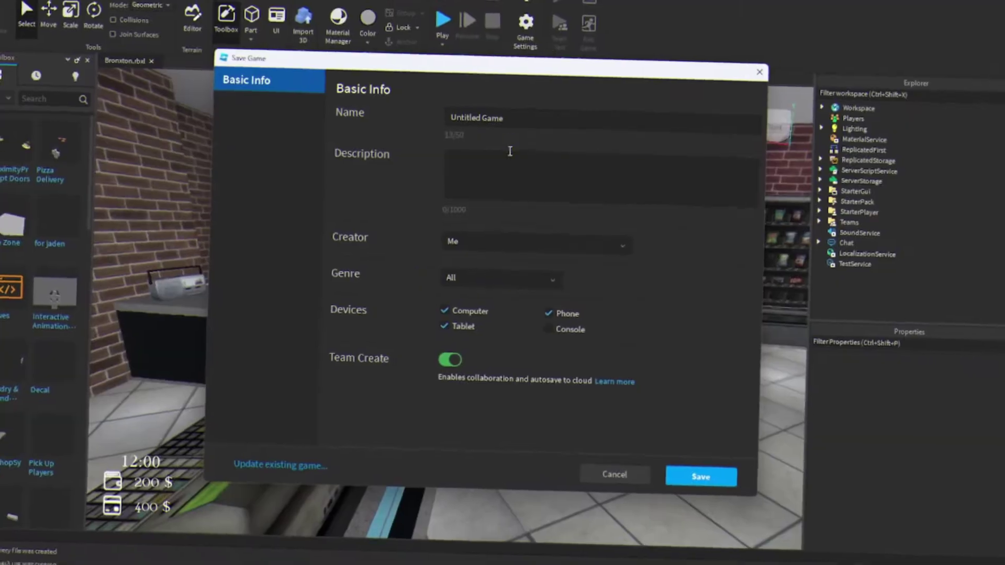
pyautogui.click(505, 110)
pyautogui.hotkey('ctrl', 'a')
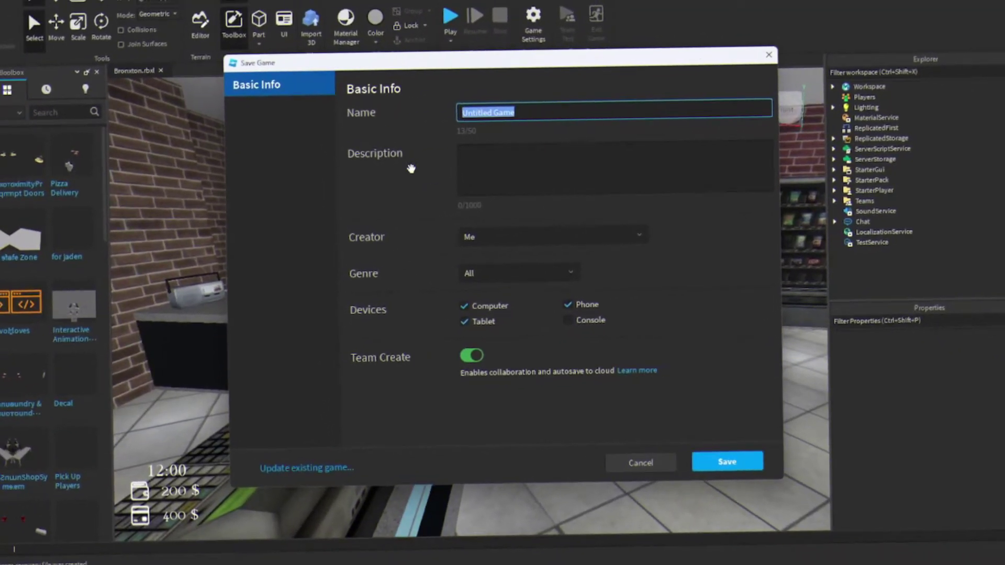
pyautogui.write('test')
pyautogui.click(696, 468)
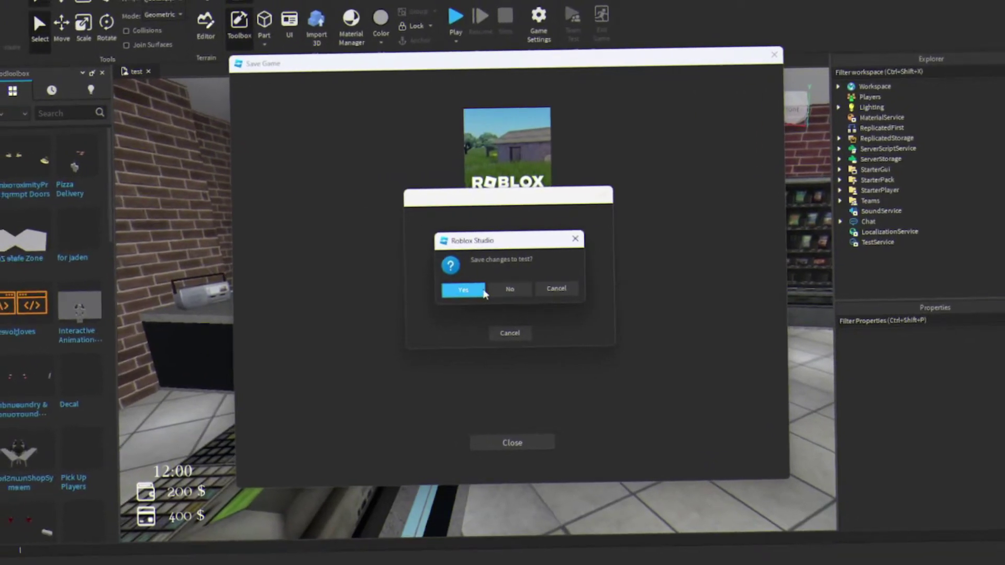
# Step: Confirm saving the pending changes to the test place
pyautogui.click(449, 284)
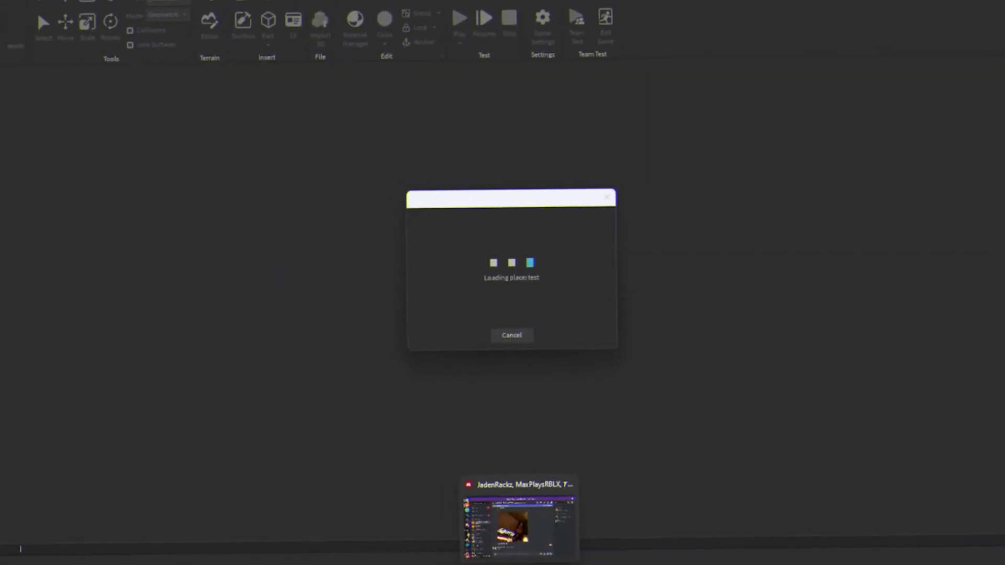
# Step: Switch to Discord, open the DUMBSKID server's help-eachother channel and disable Streamer Mode
pyautogui.click(503, 525)
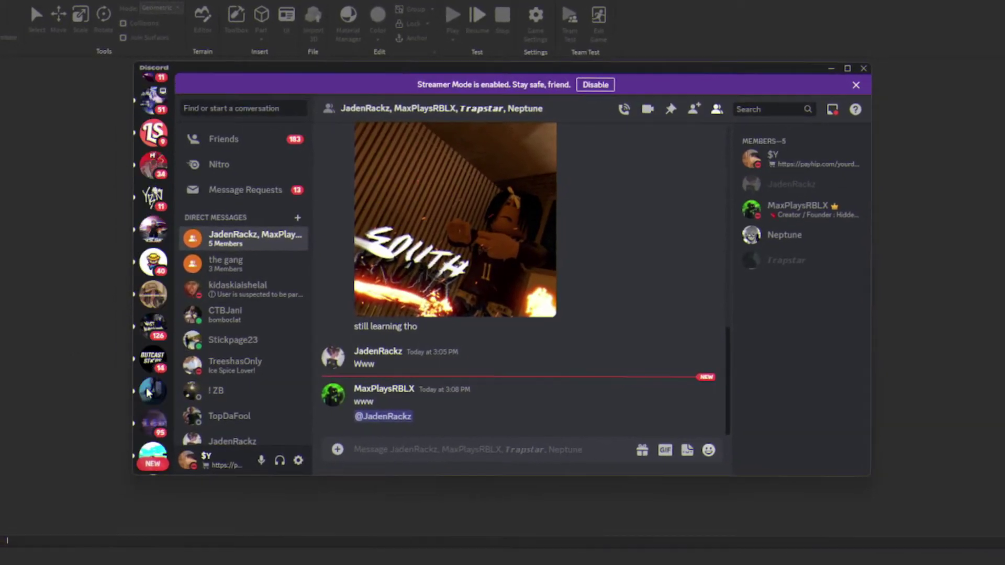
pyautogui.scroll(-5, 127, 396)
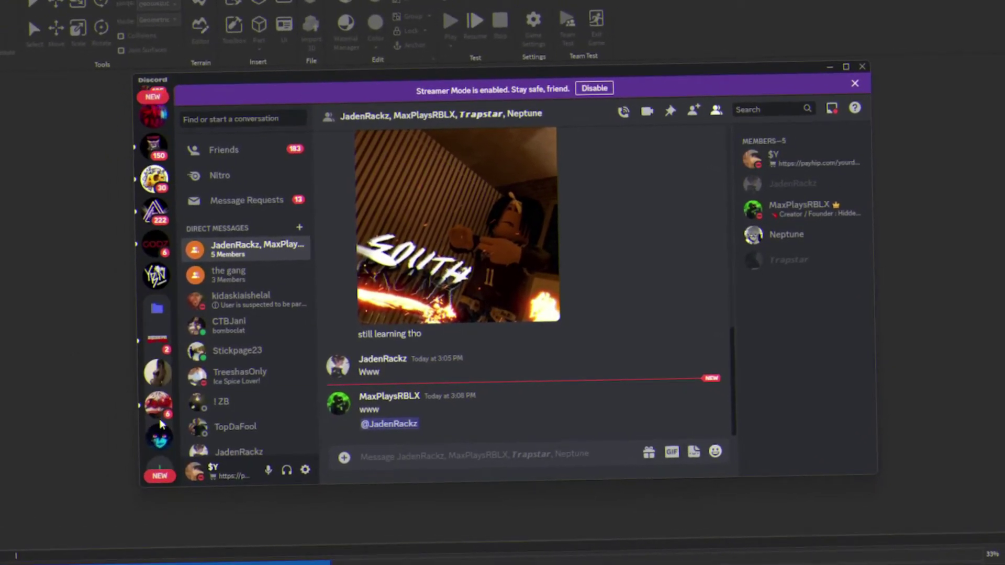
pyautogui.click(152, 358)
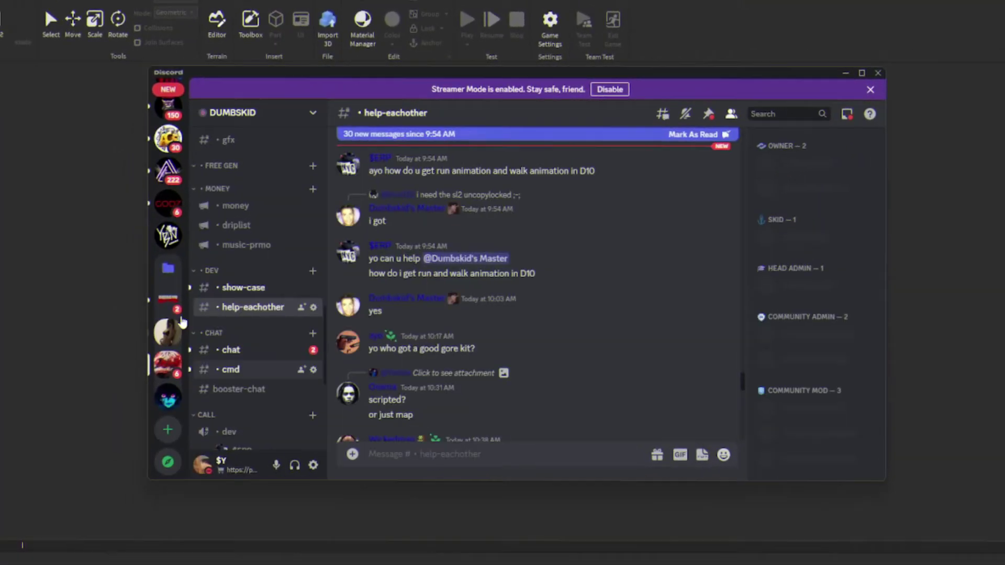
pyautogui.click(571, 85)
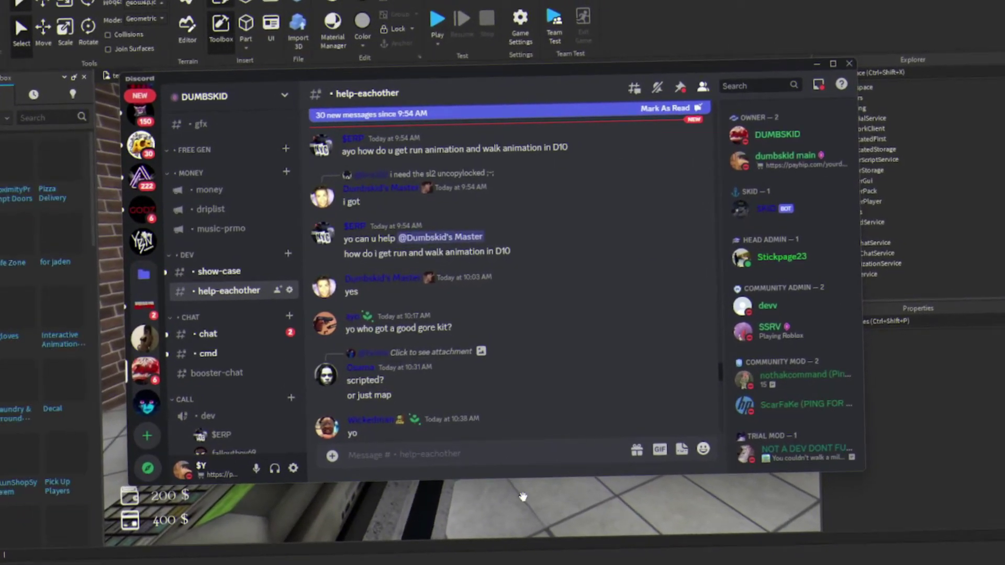
# Step: Return to Roblox Studio, enable Studio access to API services in the test game's security settings and save the settings
pyautogui.click(516, 492)
pyautogui.scroll(-5, 419, 267)
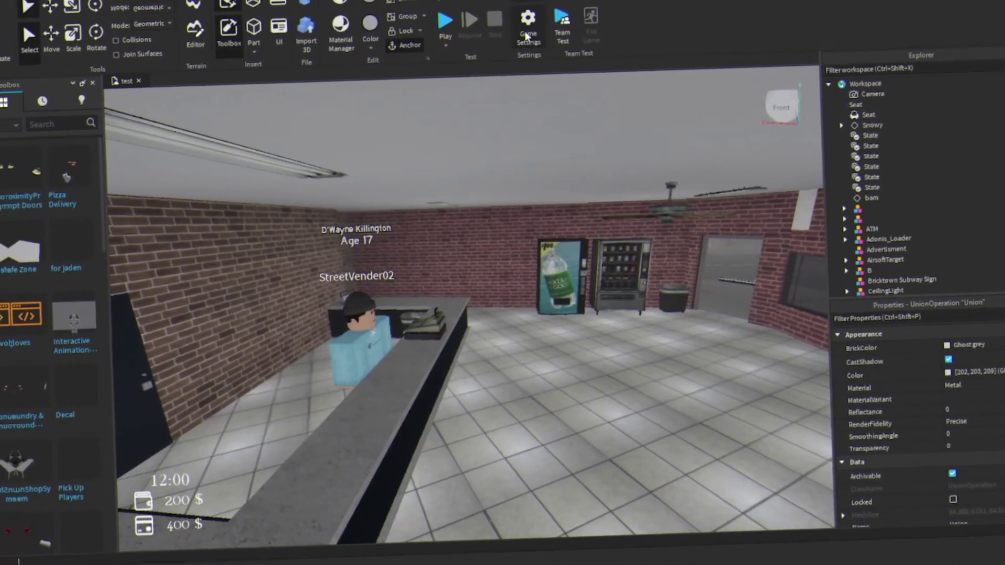
pyautogui.click(521, 33)
pyautogui.click(242, 187)
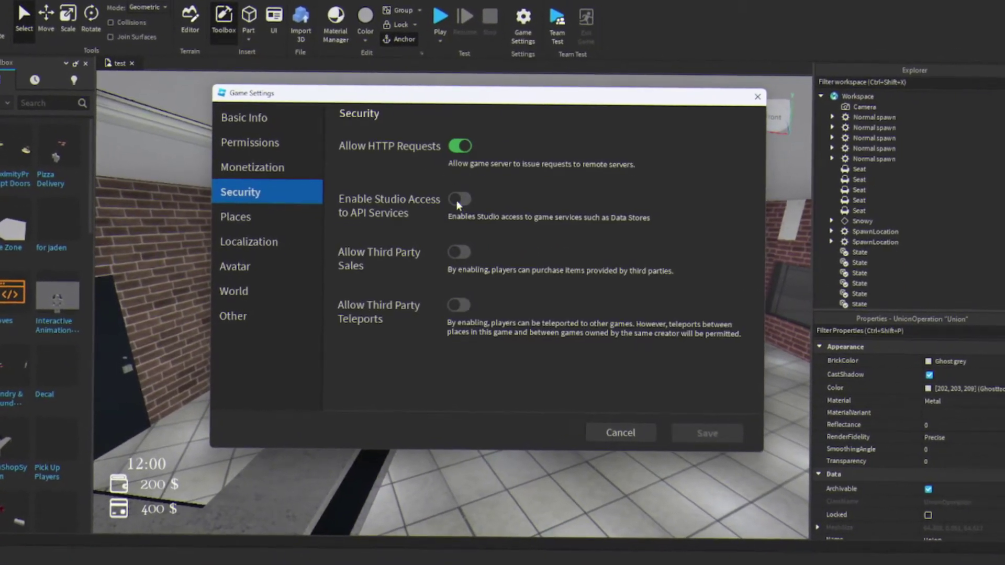
pyautogui.click(456, 198)
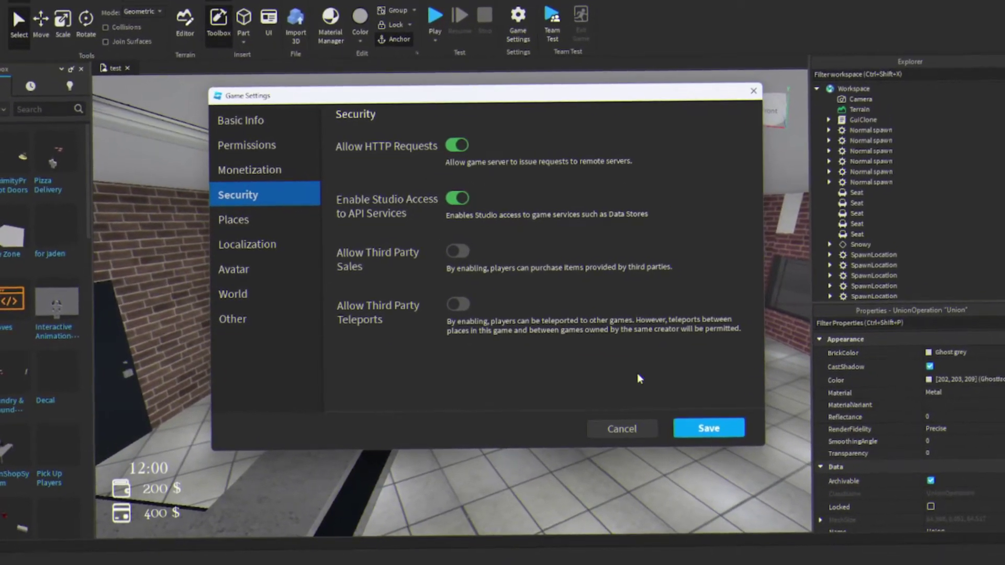
pyautogui.click(711, 433)
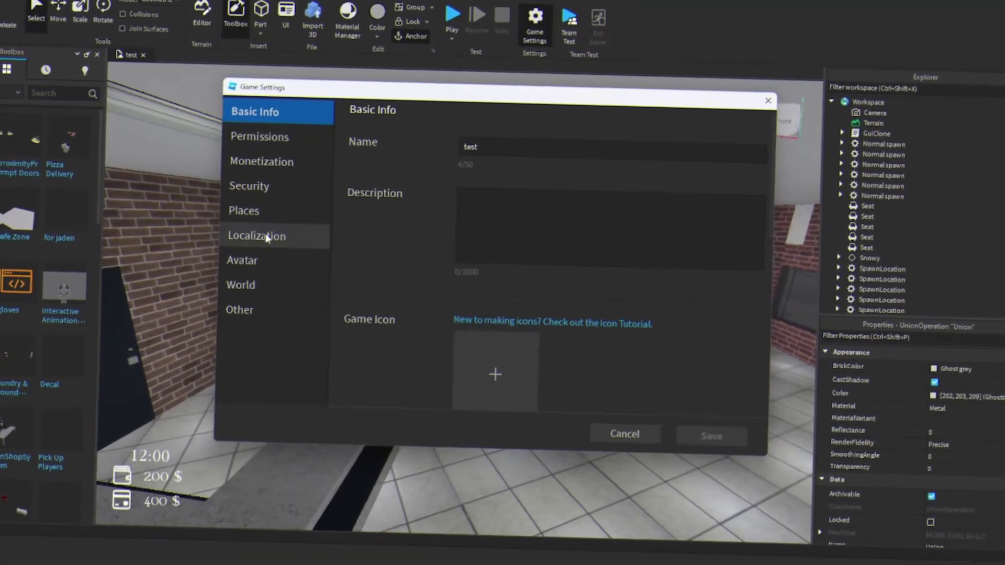
# Step: Review the security options in the game settings again and close the dialog without changes
pyautogui.click(251, 187)
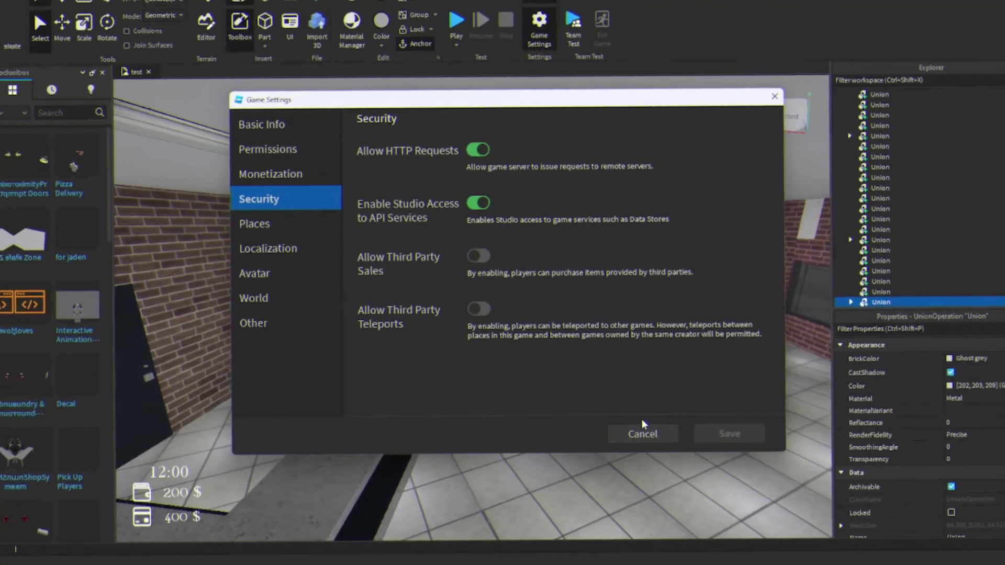
pyautogui.click(630, 436)
pyautogui.scroll(-8, 584, 404)
pyautogui.scroll(4, 605, 413)
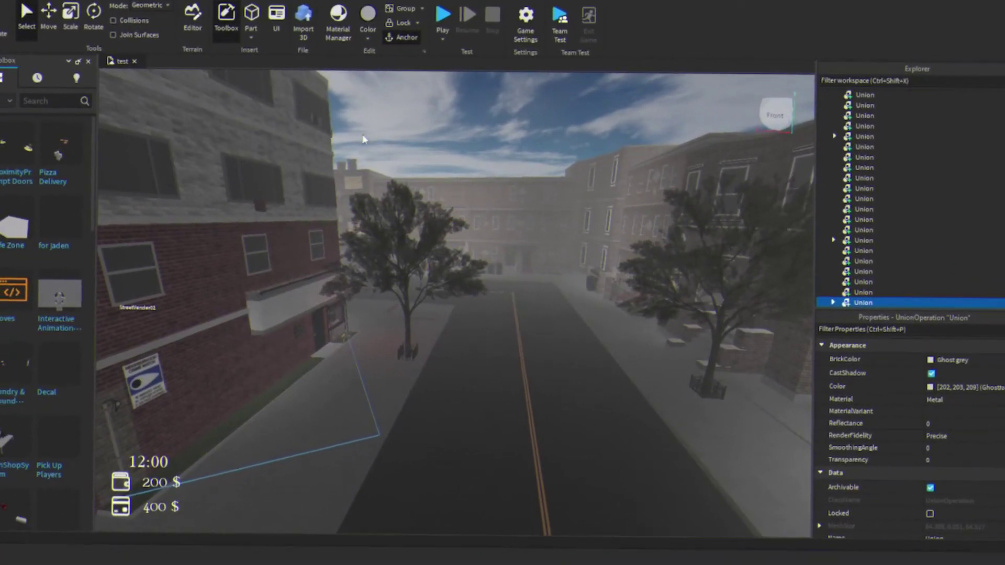
pyautogui.scroll(-15, 910, 268)
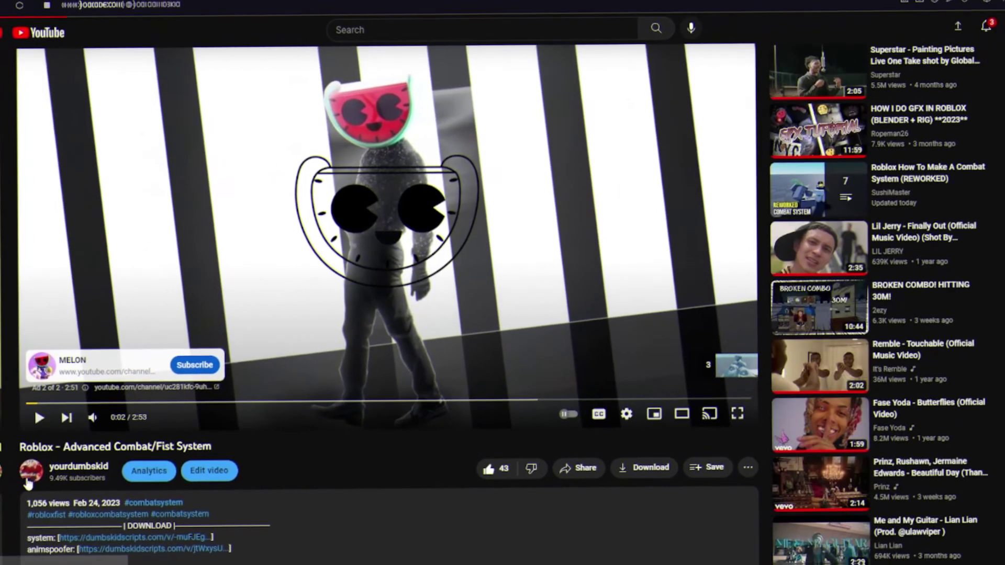
# Step: Switch to YouTube and open the list of videos on the channel behind the Roblox - Advanced Combat/Fist System video
pyautogui.click(29, 484)
pyautogui.click(272, 282)
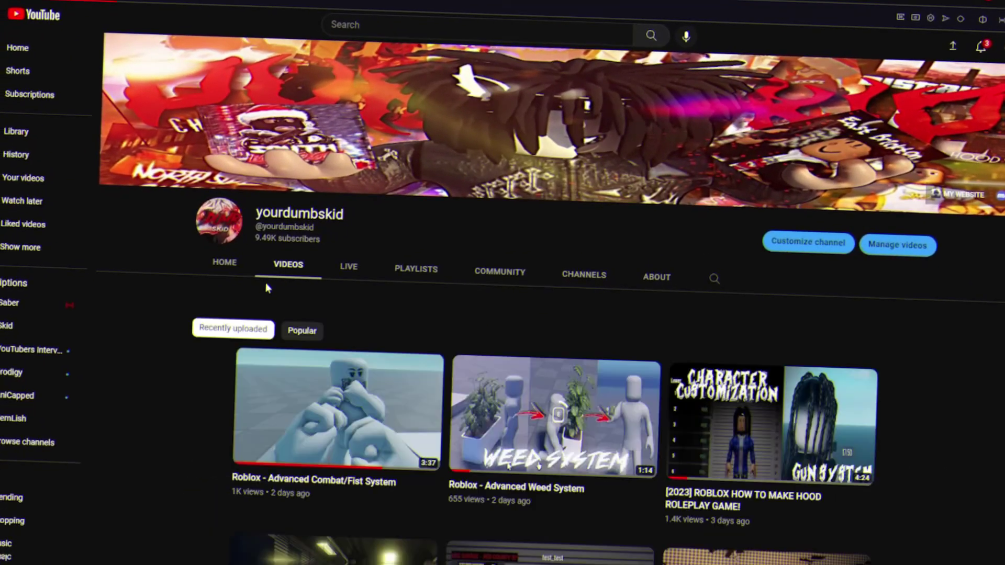